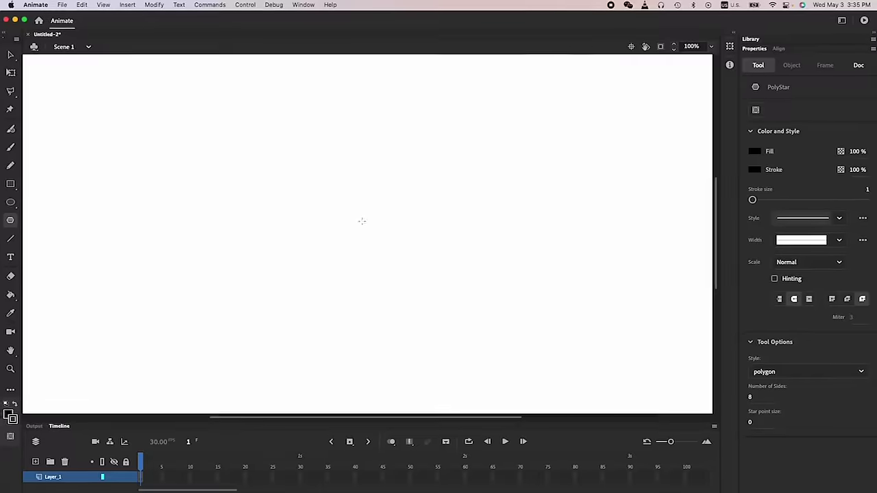
Draw an outline-only octagon and rotate it 22.5° using the Transform panel
{"action": "left_click_drag", "start_coordinate": [360, 221], "coordinate": [364, 352]}
{"action": "key", "text": "Delete"}
{"action": "left_click", "coordinate": [291, 3]}
{"action": "left_click", "coordinate": [336, 279]}
{"action": "type", "text": "22.5"}
{"action": "key", "text": "Return"}
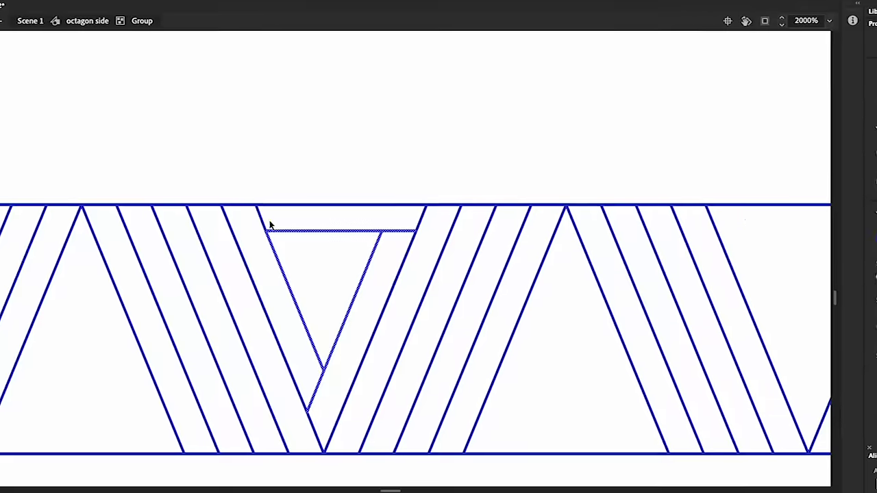
Rearrange the triangle and band pieces so they interlace along the lower octagon band
{"action": "left_click", "coordinate": [269, 226]}
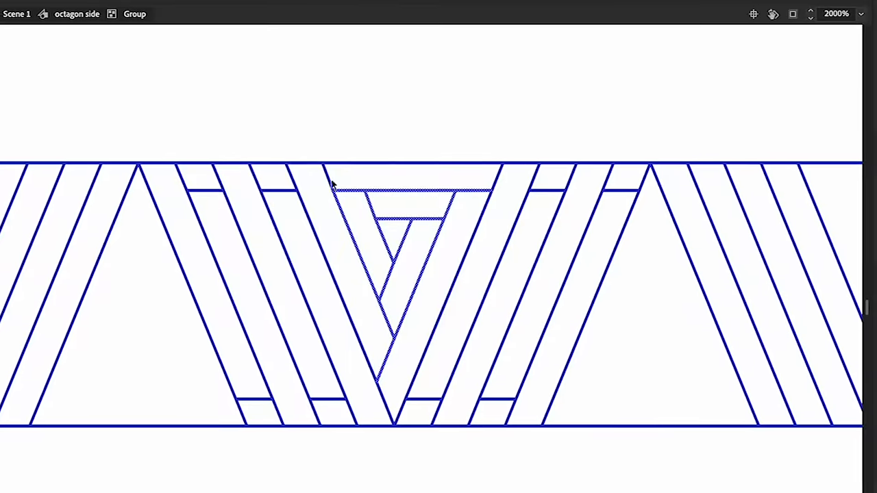
{"action": "left_click_drag", "start_coordinate": [332, 182], "coordinate": [213, 436]}
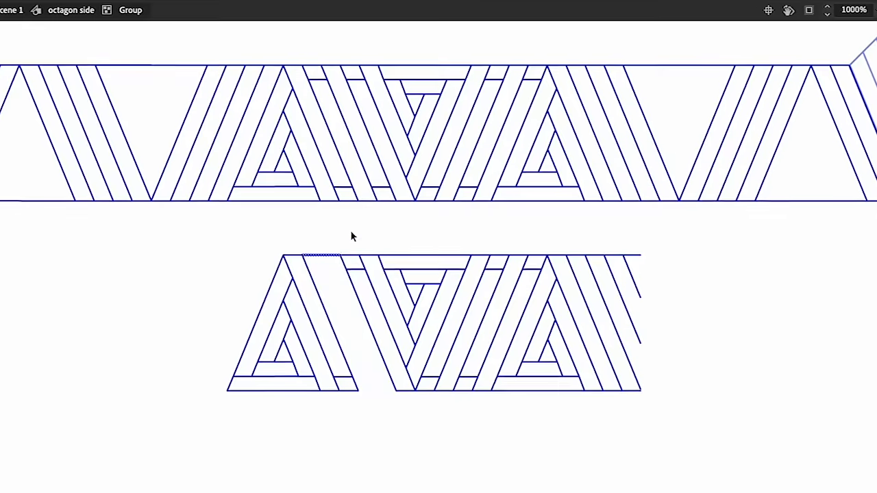
{"action": "left_click_drag", "start_coordinate": [350, 231], "coordinate": [623, 278]}
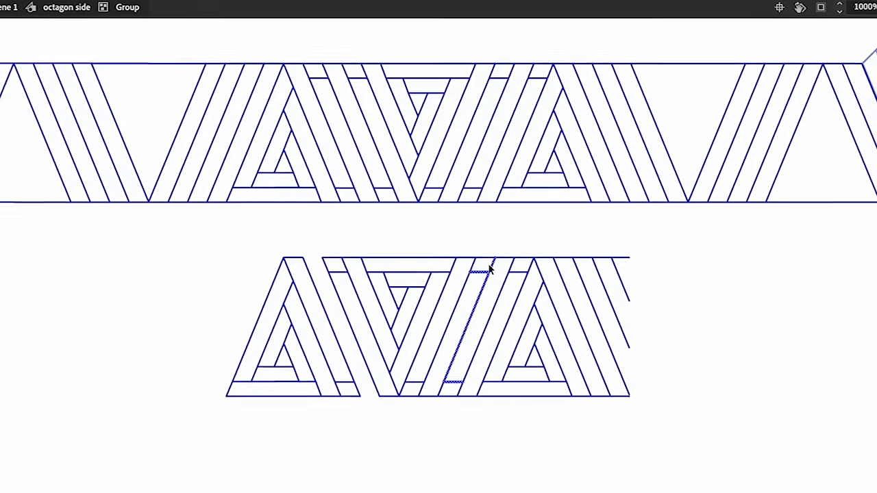
{"action": "left_click_drag", "start_coordinate": [448, 398], "coordinate": [623, 266]}
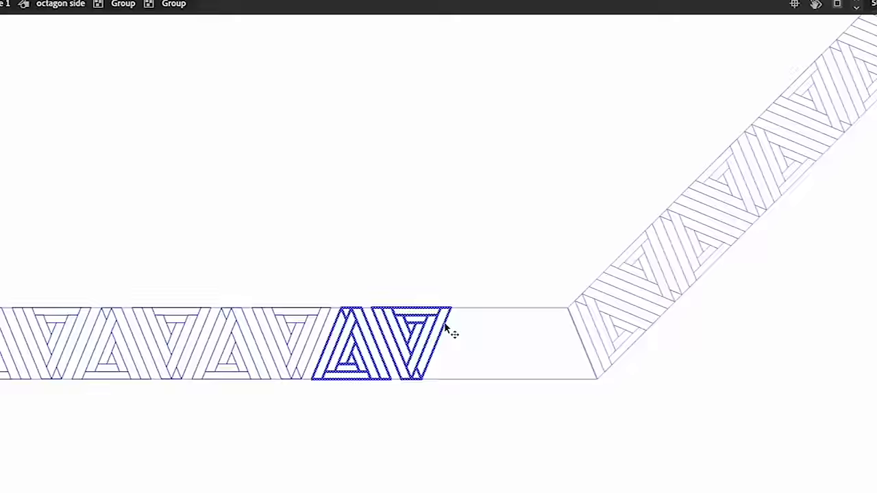
{"action": "left_click_drag", "start_coordinate": [450, 333], "coordinate": [438, 265]}
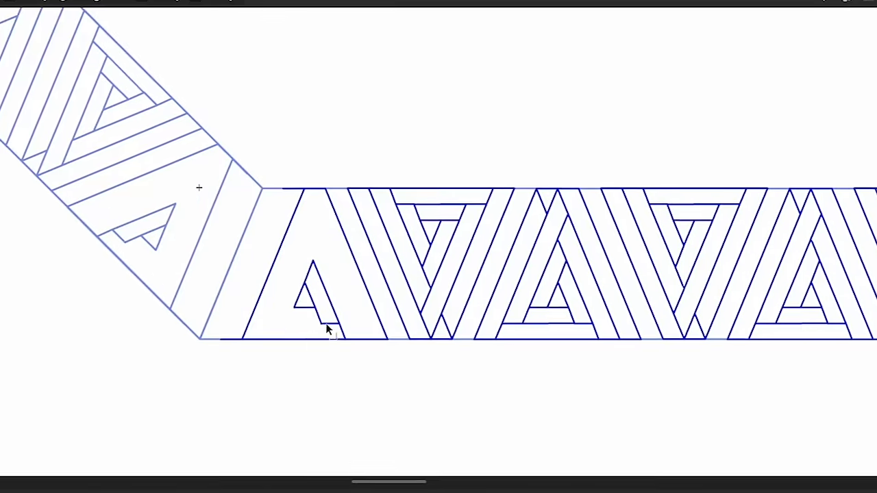
{"action": "scroll", "coordinate": [308, 294], "scroll_direction": "up", "scroll_amount": 2}
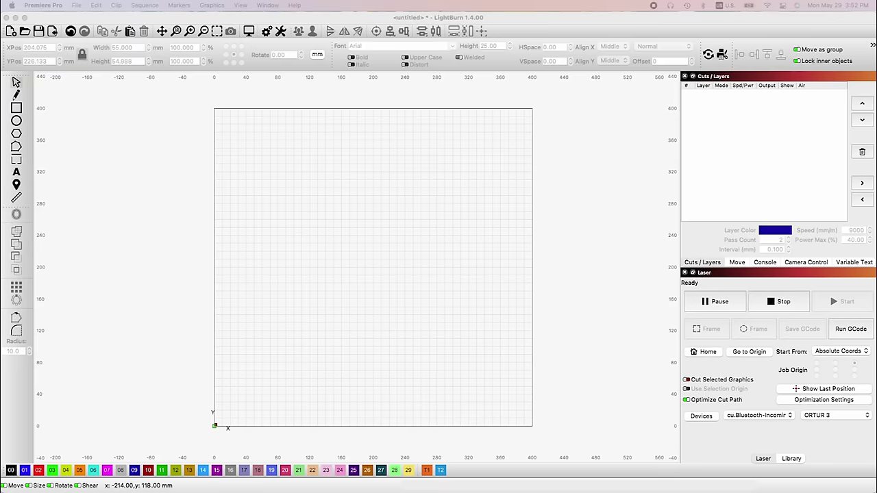
Import the octagon SVG into LightBurn, scale it to 55 mm wide and centre it on the page
{"action": "left_click_drag", "start_coordinate": [381, 269], "coordinate": [381, 268]}
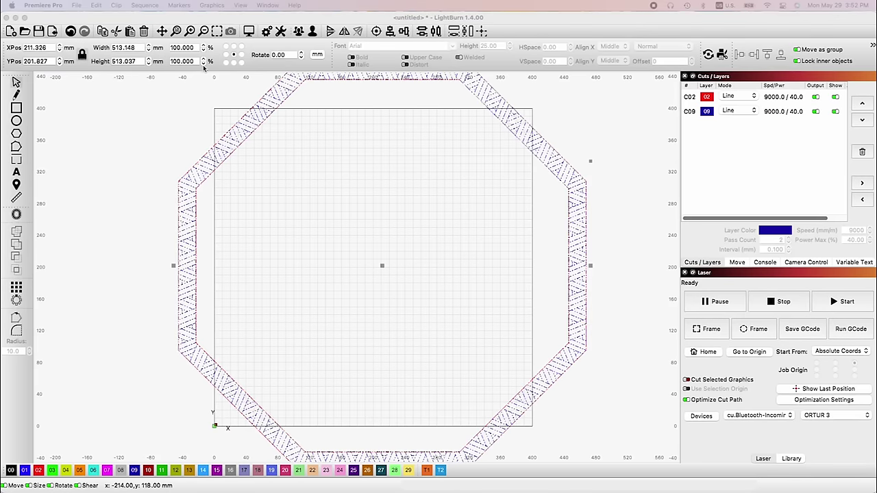
{"action": "double_click", "coordinate": [134, 47]}
{"action": "type", "text": "55"}
{"action": "key", "text": "Return"}
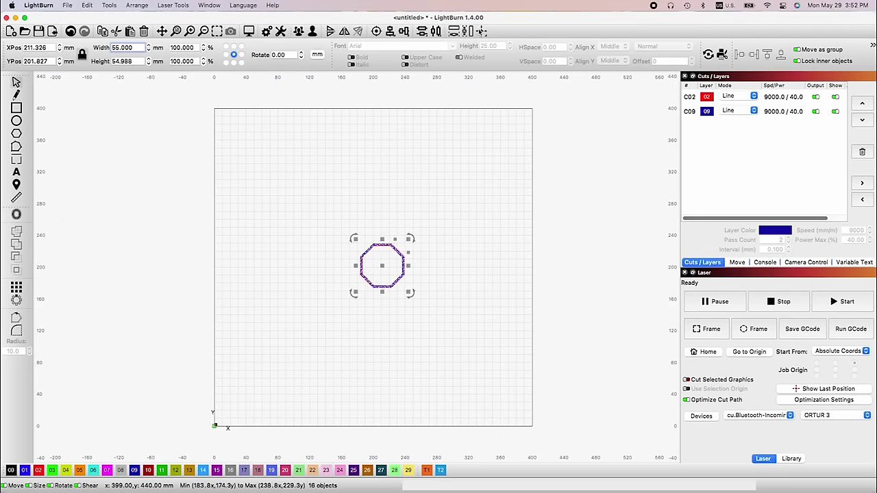
{"action": "left_click", "coordinate": [482, 31]}
{"action": "left_click", "coordinate": [529, 33]}
{"action": "scroll", "coordinate": [376, 268], "scroll_direction": "up", "scroll_amount": 5}
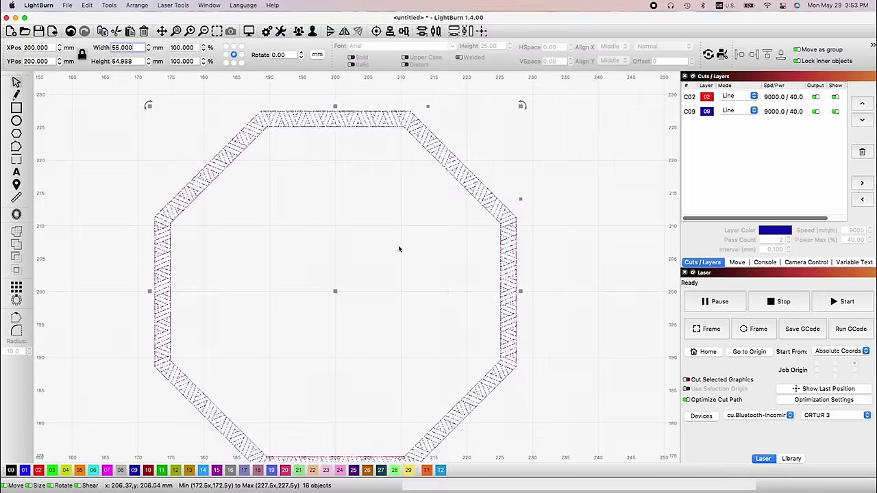
Set the red C02 cut layer to speed 400 and 100% max power
{"action": "left_click", "coordinate": [409, 270]}
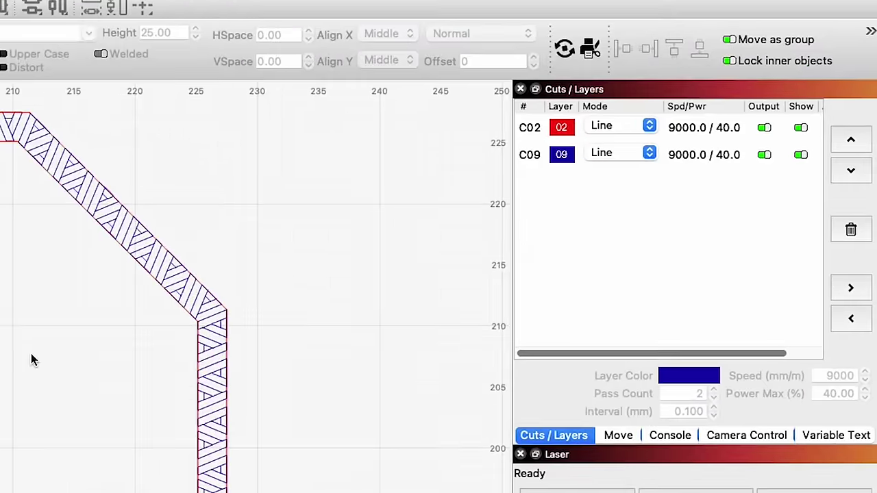
{"action": "left_click", "coordinate": [593, 131]}
{"action": "left_click", "coordinate": [831, 373]}
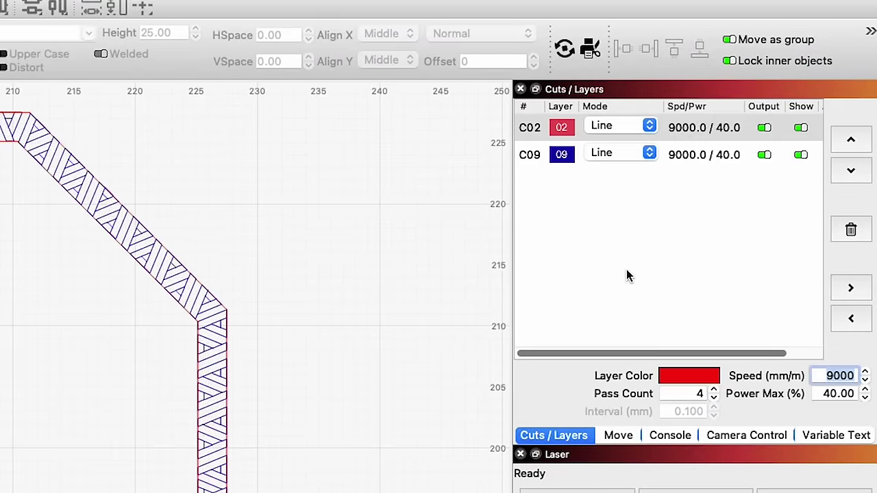
{"action": "type", "text": "400."}
{"action": "type", "text": "0"}
{"action": "left_click", "coordinate": [701, 350]}
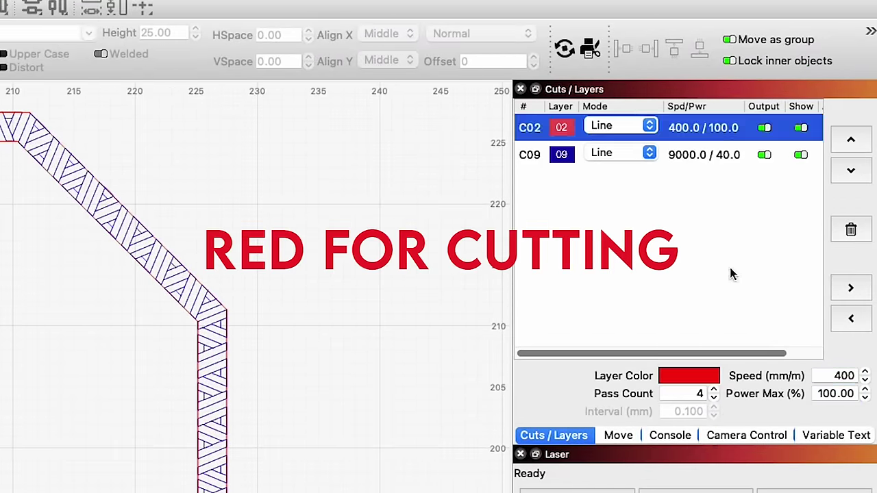
Lower the blue C09 engrave layer's speed to 100
{"action": "left_click", "coordinate": [703, 158]}
{"action": "left_click", "coordinate": [849, 375]}
{"action": "type", "text": "10"}
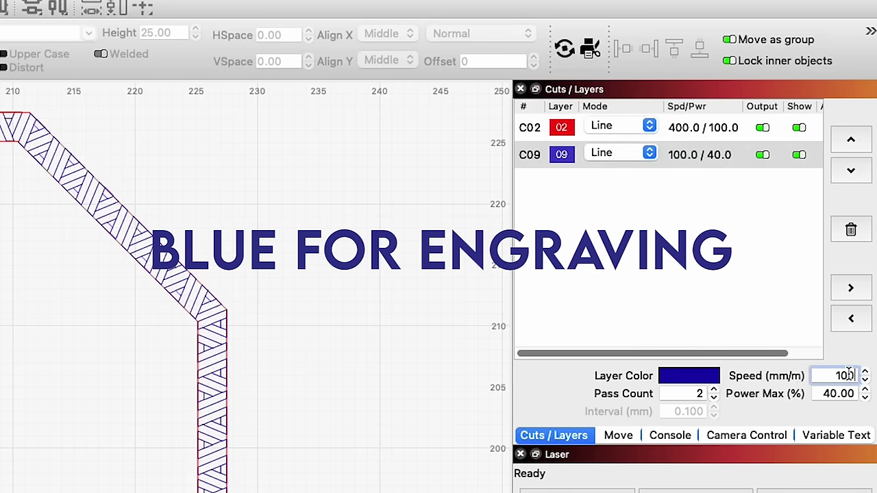
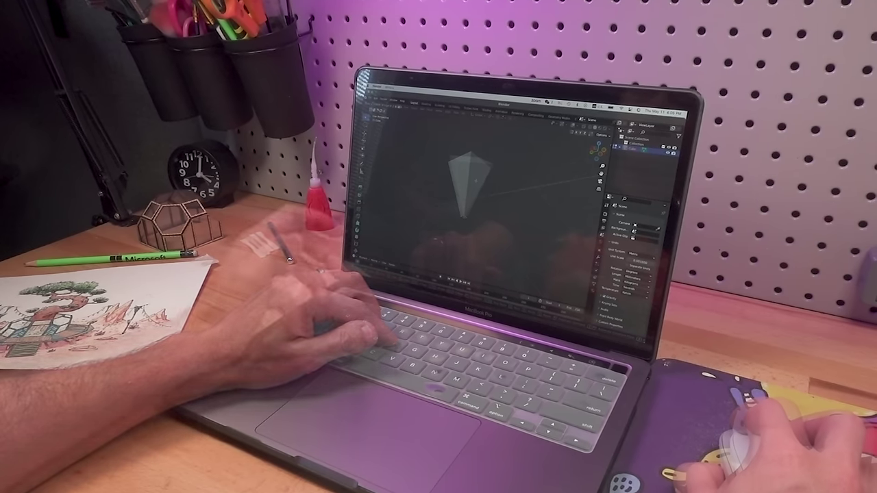
Raise the number of Ctrl+R loop cuts on the inverted pyramid before confirming
{"action": "scroll", "coordinate": [470, 177], "scroll_direction": "up", "scroll_amount": 1}
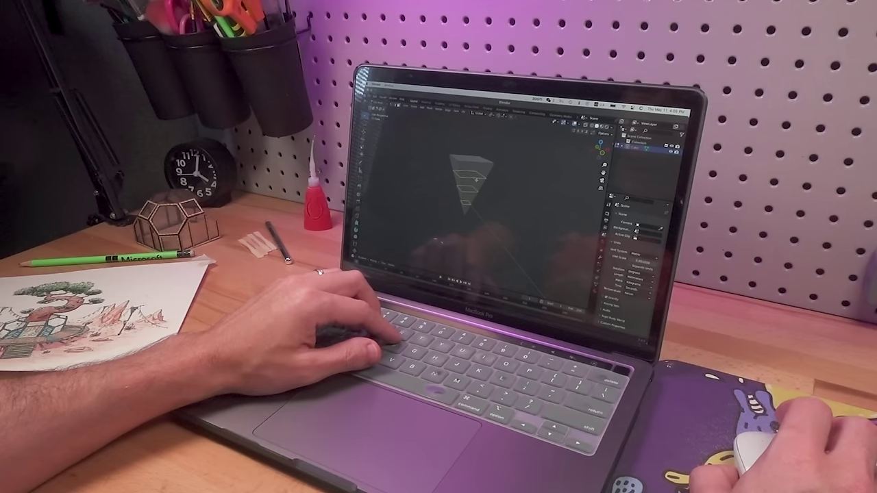
{"action": "scroll", "coordinate": [475, 180], "scroll_direction": "up", "scroll_amount": 1}
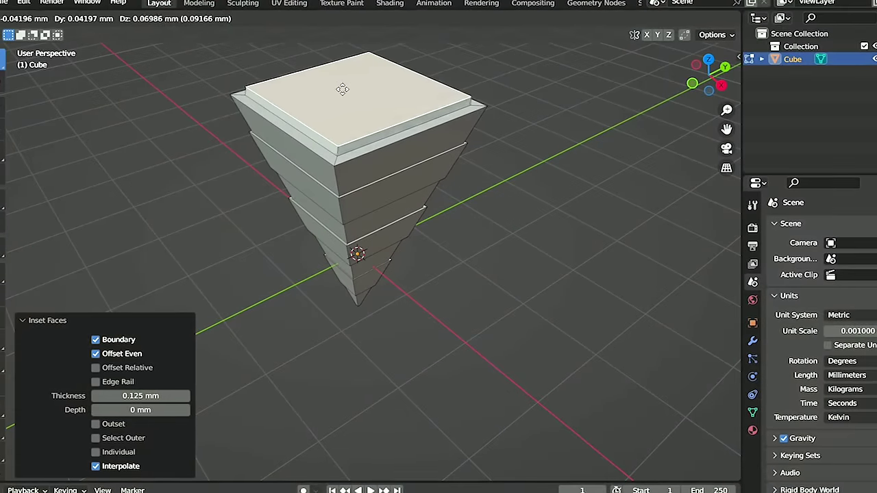
Lock the band transform to the vertical Z axis to shape the steps
{"action": "key", "text": "z"}
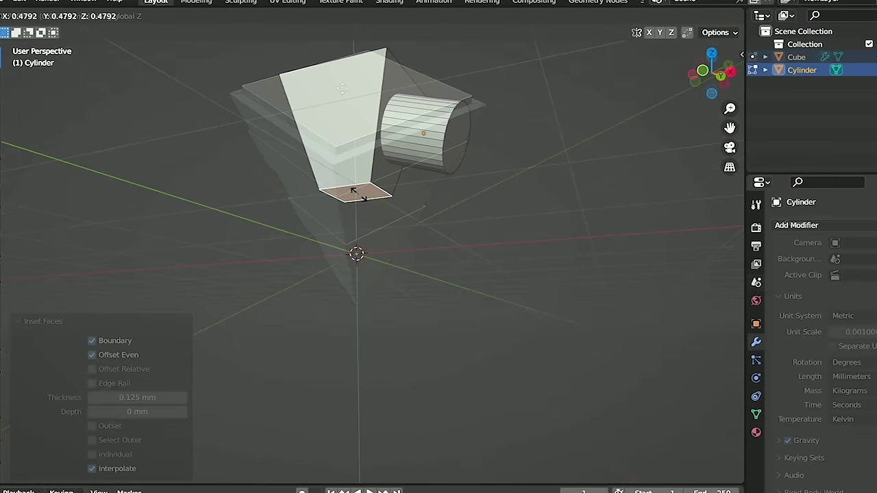